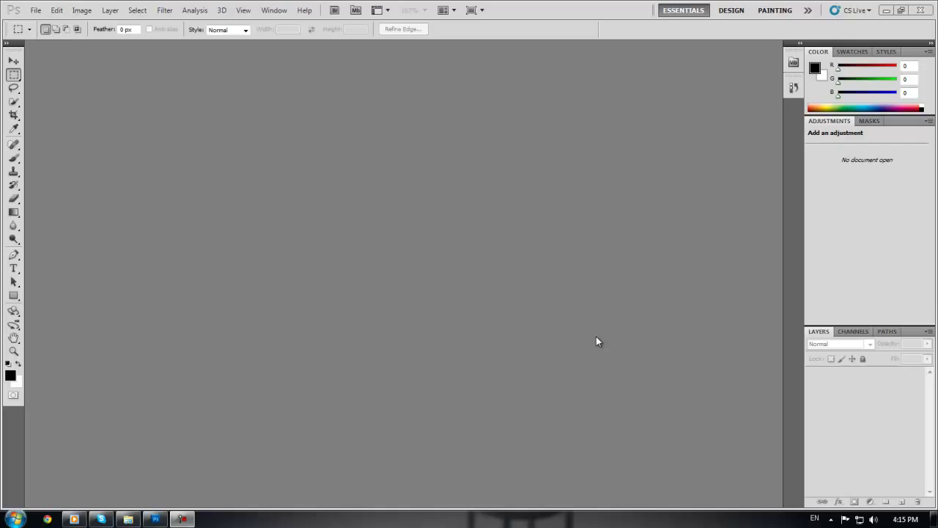
Bring the 103D7000 NEF folder window forward and scroll through its raw file list.
{"action": "left_click", "coordinate": [128, 518]}
{"action": "scroll", "coordinate": [383, 237], "scroll_direction": "down", "scroll_amount": 20}
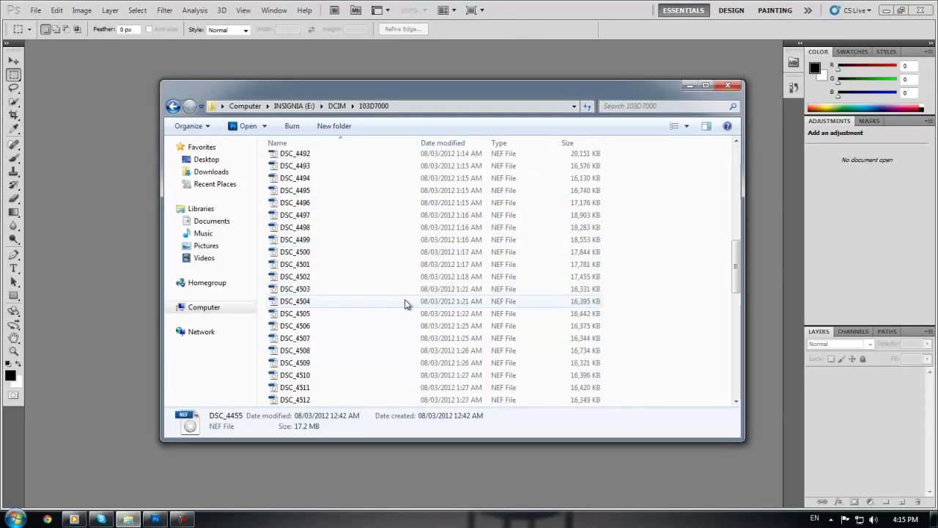
{"action": "scroll", "coordinate": [395, 302], "scroll_direction": "up", "scroll_amount": 20}
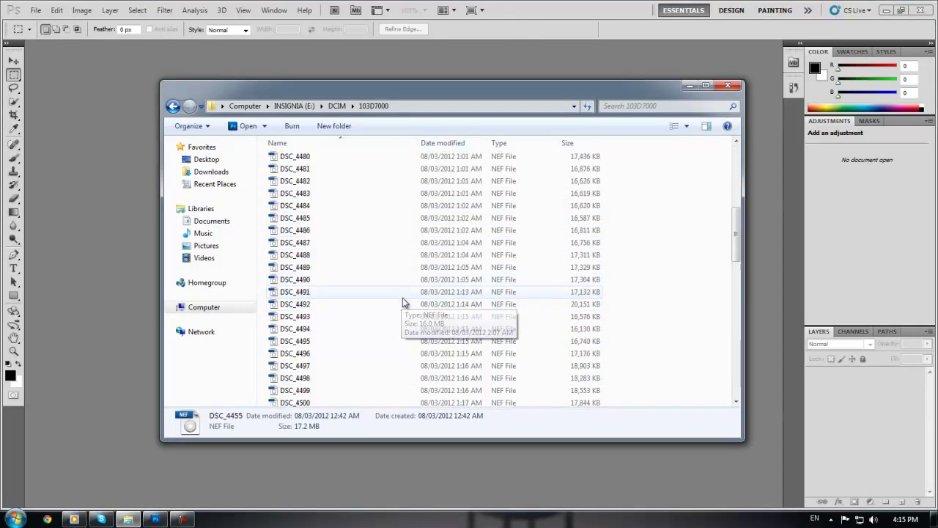
{"action": "scroll", "coordinate": [362, 265], "scroll_direction": "down", "scroll_amount": 13}
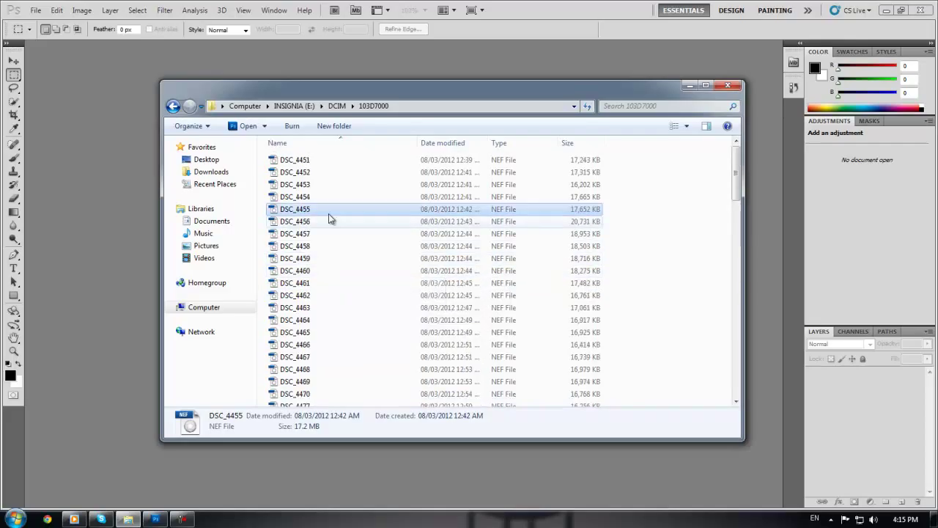
{"action": "scroll", "coordinate": [371, 313], "scroll_direction": "down", "scroll_amount": 8}
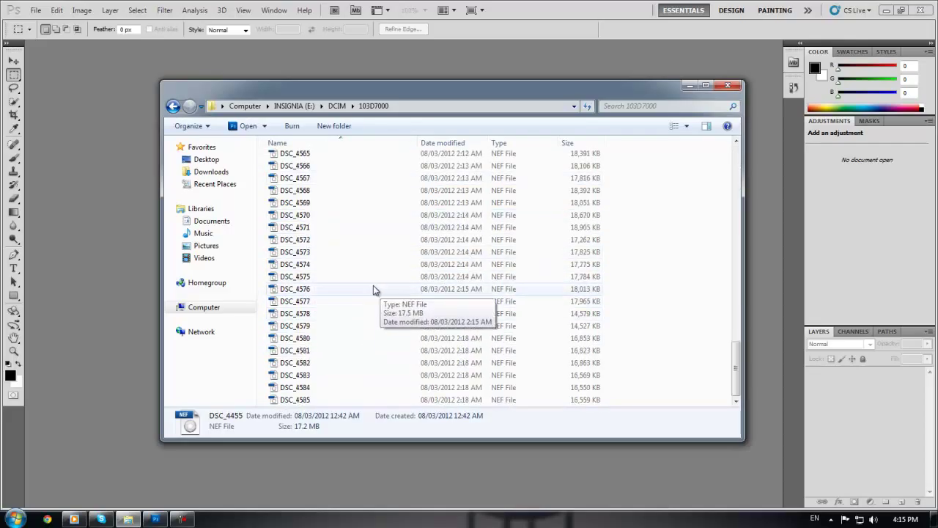
{"action": "scroll", "coordinate": [358, 296], "scroll_direction": "up", "scroll_amount": 20}
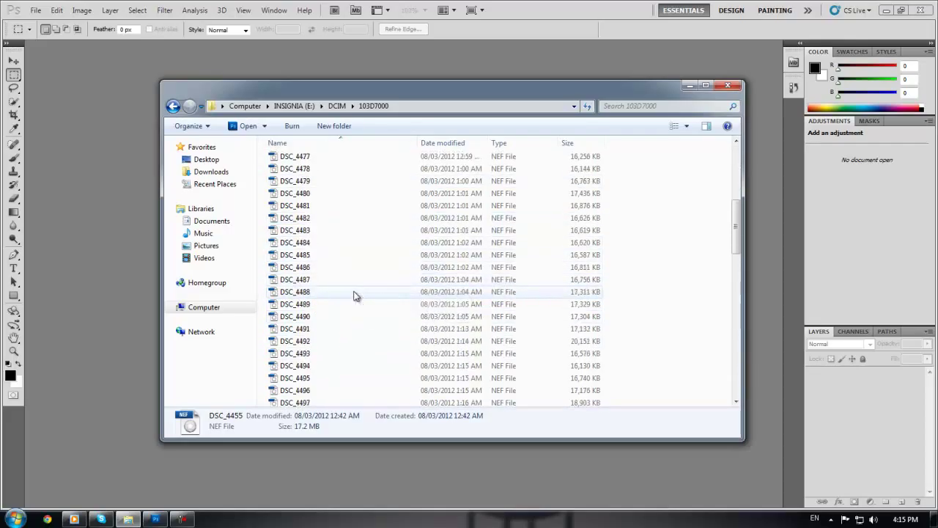
{"action": "scroll", "coordinate": [354, 295], "scroll_direction": "up", "scroll_amount": 9}
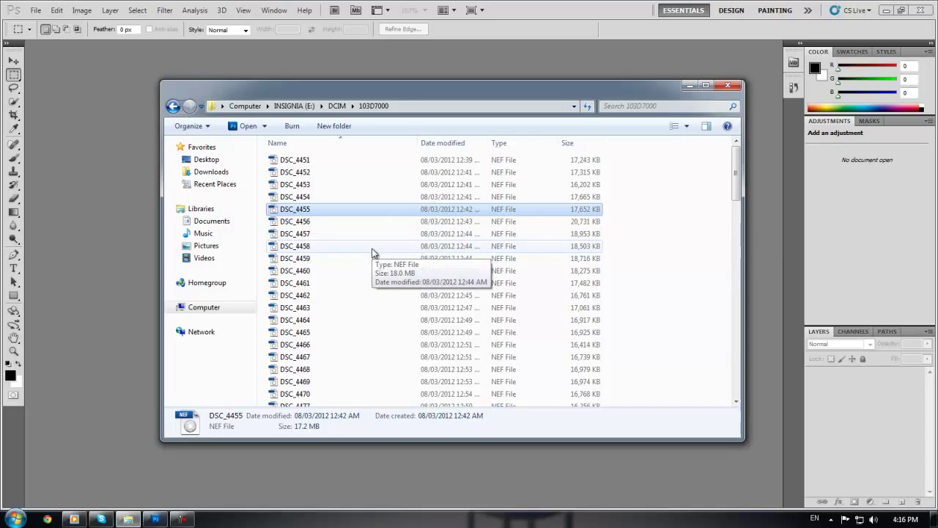
Select DSC_4451, then DSC_4457, in the 103D7000 folder.
{"action": "left_click", "coordinate": [308, 161]}
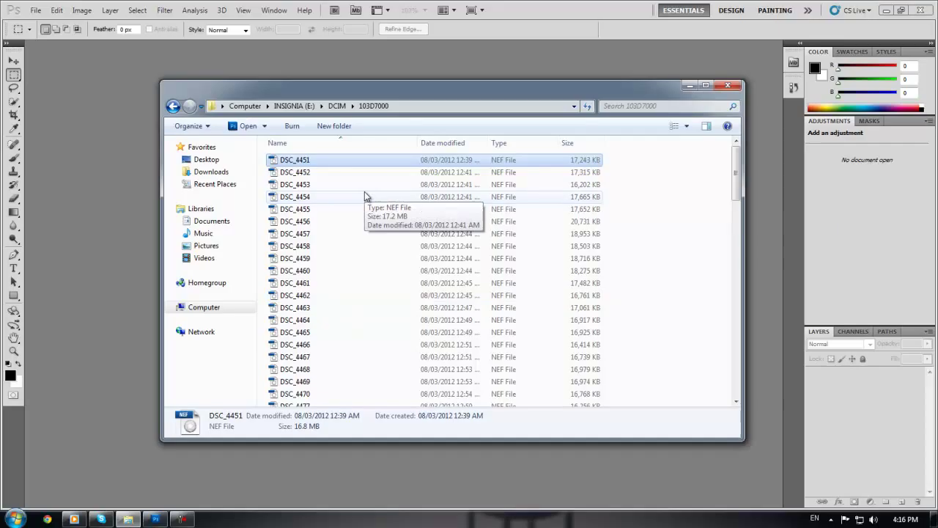
{"action": "left_click", "coordinate": [335, 234]}
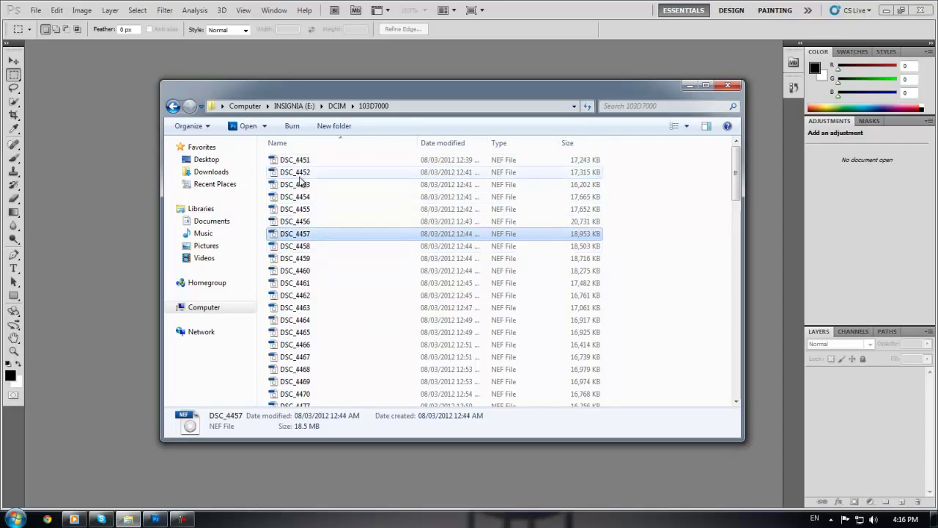
{"action": "scroll", "coordinate": [309, 258], "scroll_direction": "down", "scroll_amount": 6}
{"action": "scroll", "coordinate": [309, 258], "scroll_direction": "up", "scroll_amount": 6}
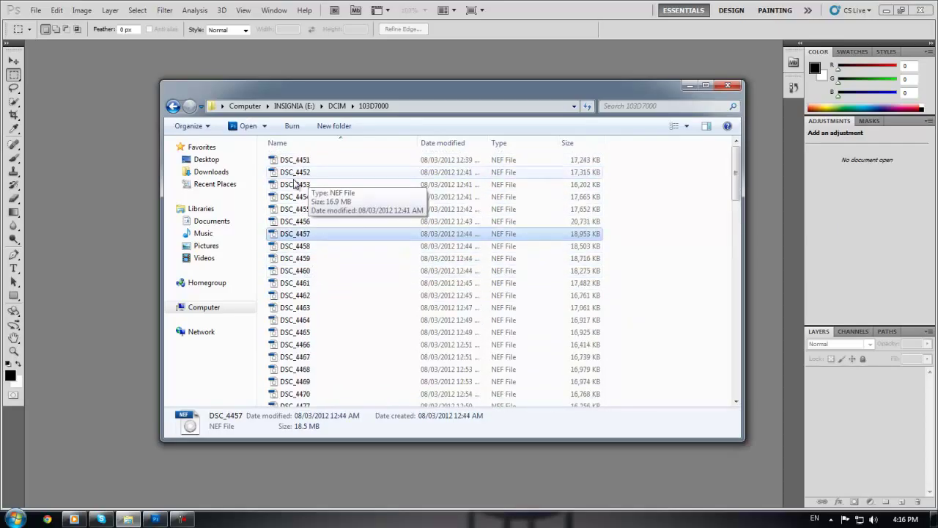
Drag DSC_4453 into Photoshop and dismiss the 'camera model not supported' Camera Raw error.
{"action": "left_click_drag", "start_coordinate": [332, 185], "coordinate": [131, 184]}
{"action": "left_click_drag", "start_coordinate": [291, 185], "coordinate": [125, 201]}
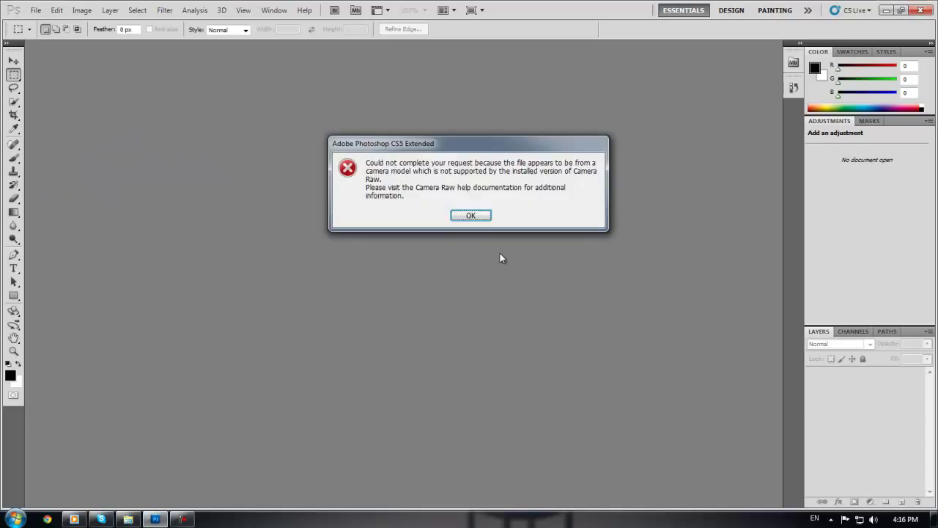
{"action": "mouse_move", "coordinate": [433, 150]}
{"action": "left_mouse_down"}
{"action": "mouse_move", "coordinate": [441, 147]}
{"action": "mouse_move", "coordinate": [422, 151]}
{"action": "left_mouse_up"}
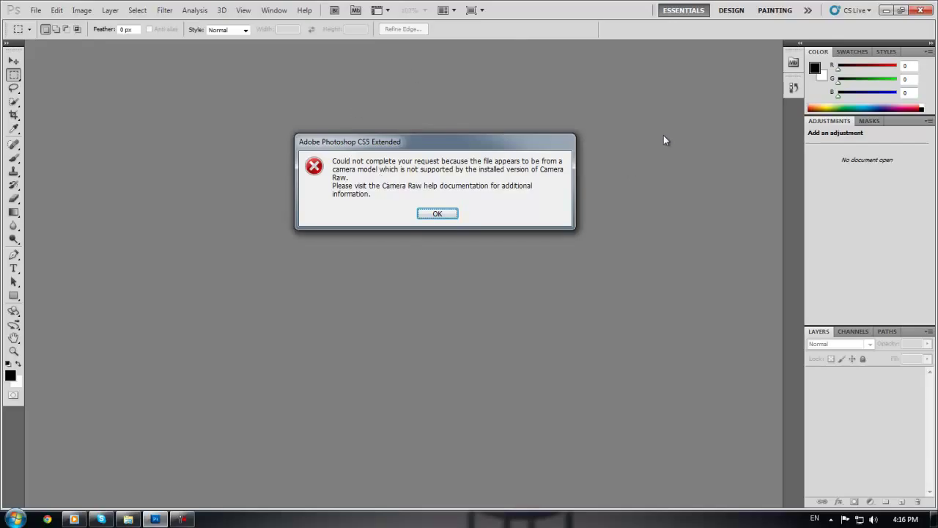
{"action": "left_click_drag", "start_coordinate": [532, 141], "coordinate": [455, 149]}
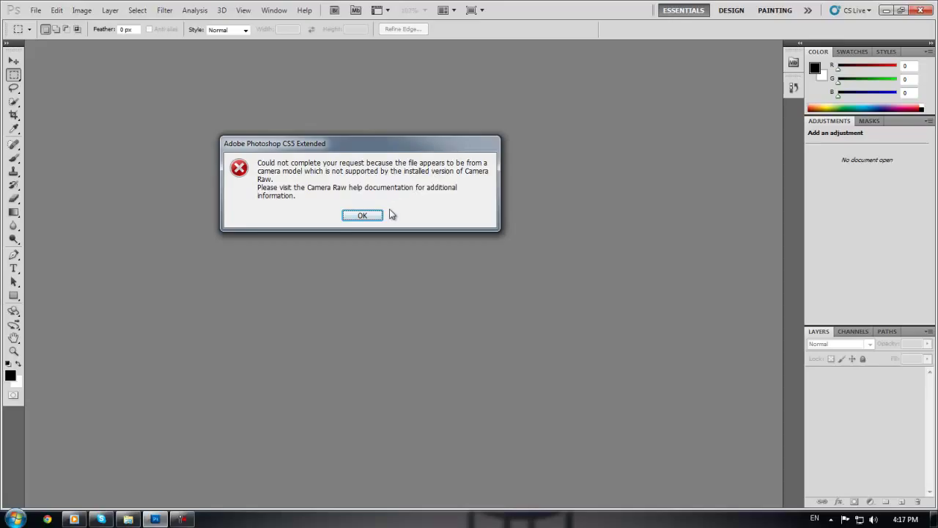
{"action": "left_click", "coordinate": [358, 219]}
Launch Bridge CS5, inspect the generic-icon NEF files including DSC_4457, then return to Photoshop.
{"action": "left_click", "coordinate": [15, 518]}
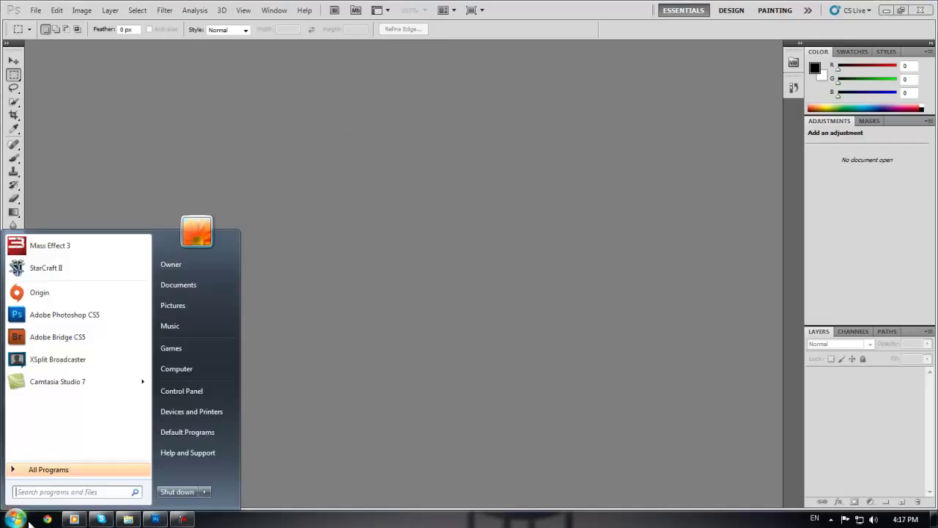
{"action": "left_click", "coordinate": [73, 336]}
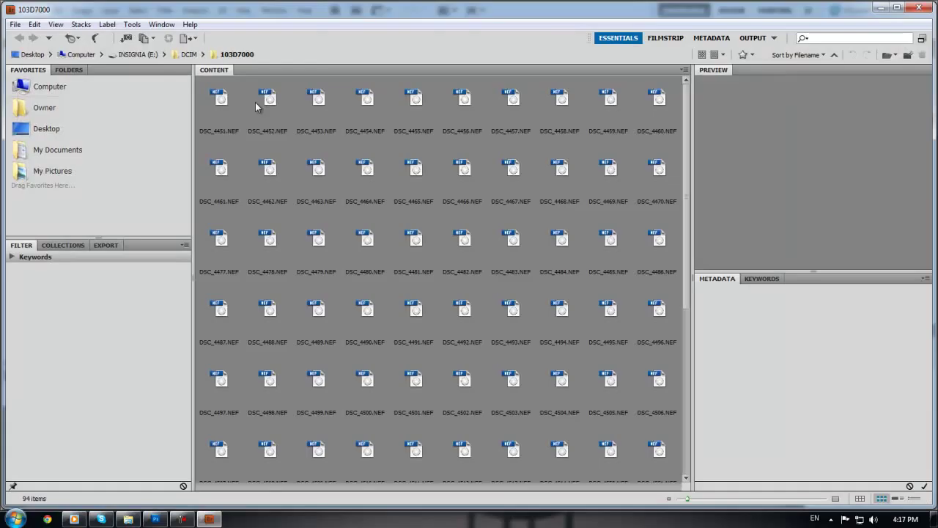
{"action": "left_click_drag", "start_coordinate": [676, 80], "coordinate": [211, 397]}
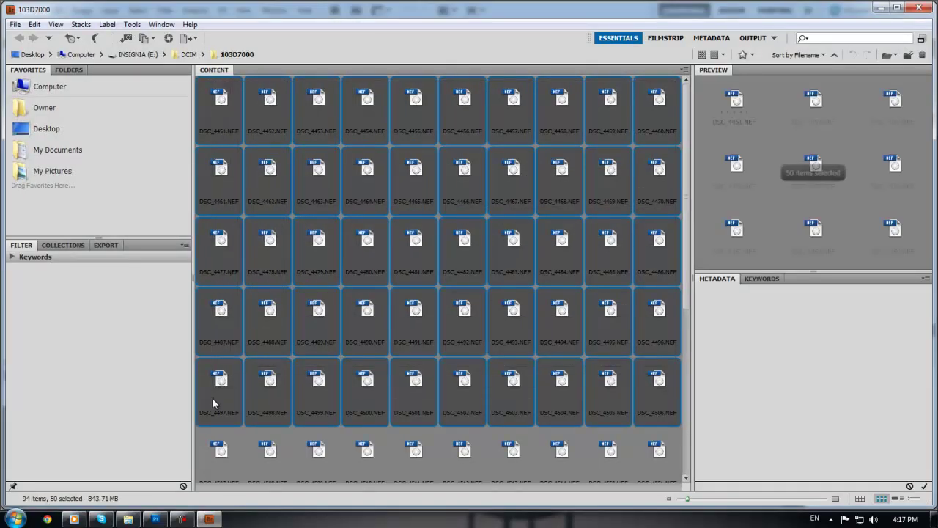
{"action": "left_click", "coordinate": [513, 133]}
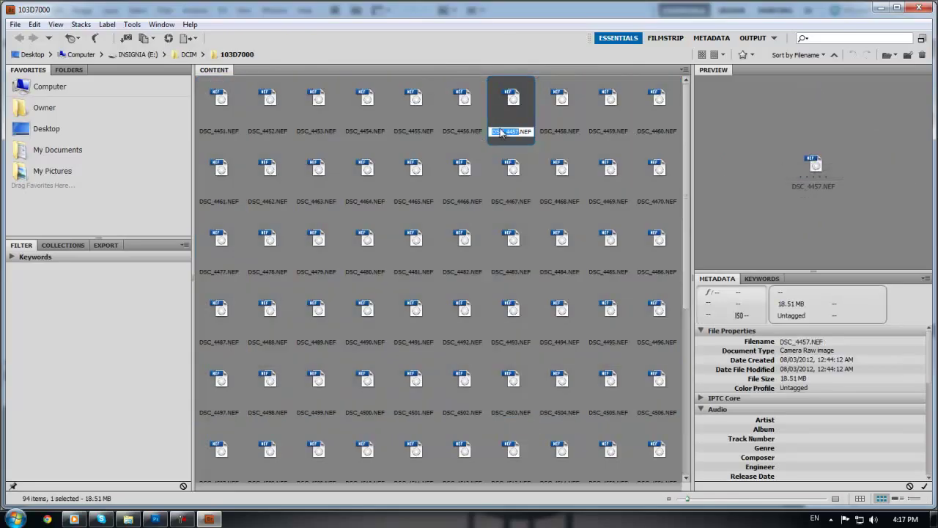
{"action": "left_click", "coordinate": [513, 109]}
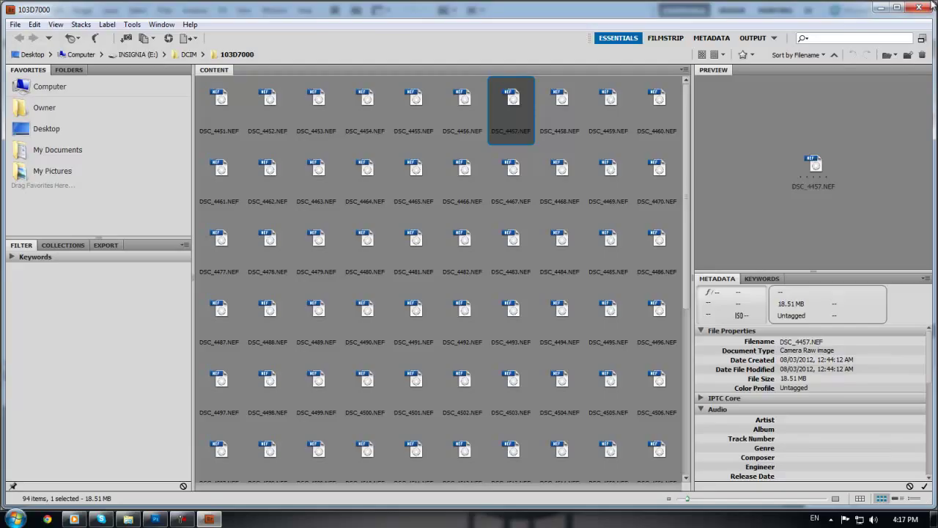
{"action": "left_click", "coordinate": [886, 8]}
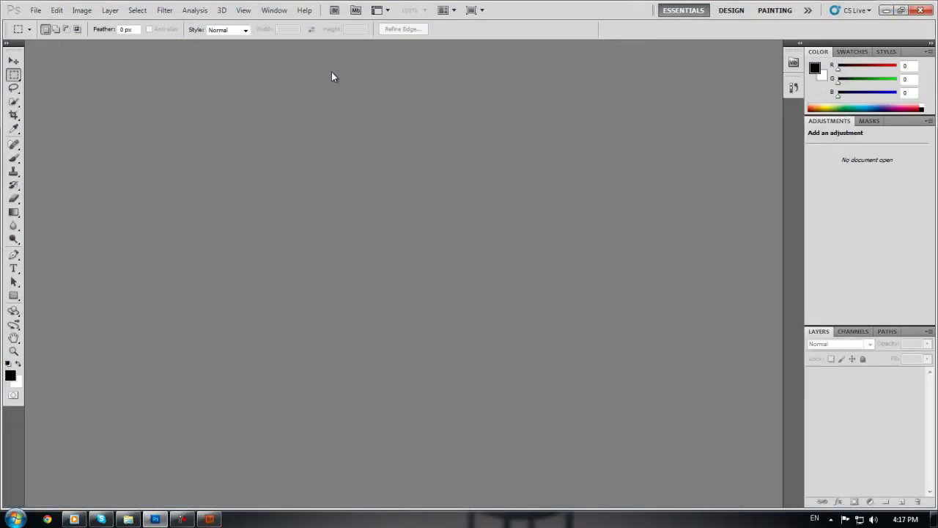
Check Help > Updates and open the Learn More page for the Photoshop Camera Raw update.
{"action": "left_click", "coordinate": [306, 10]}
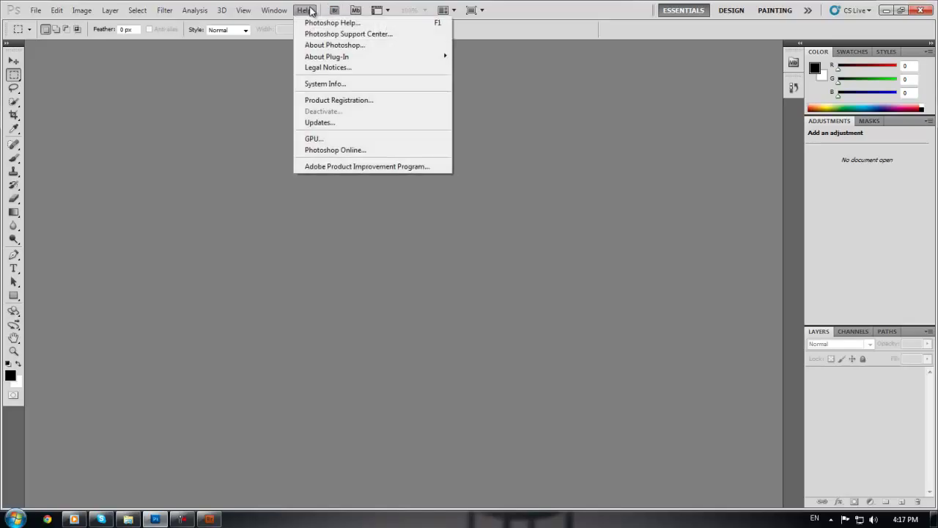
{"action": "left_click", "coordinate": [320, 123]}
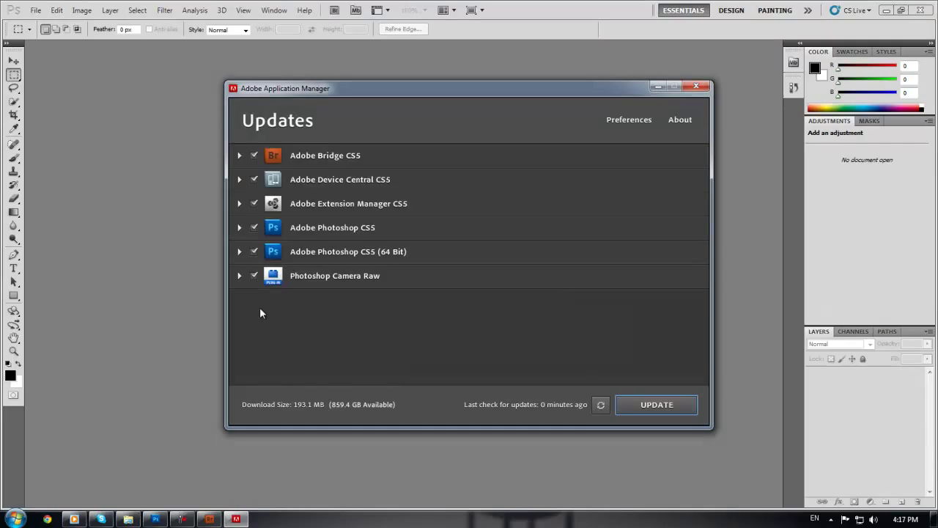
{"action": "left_click", "coordinate": [239, 275]}
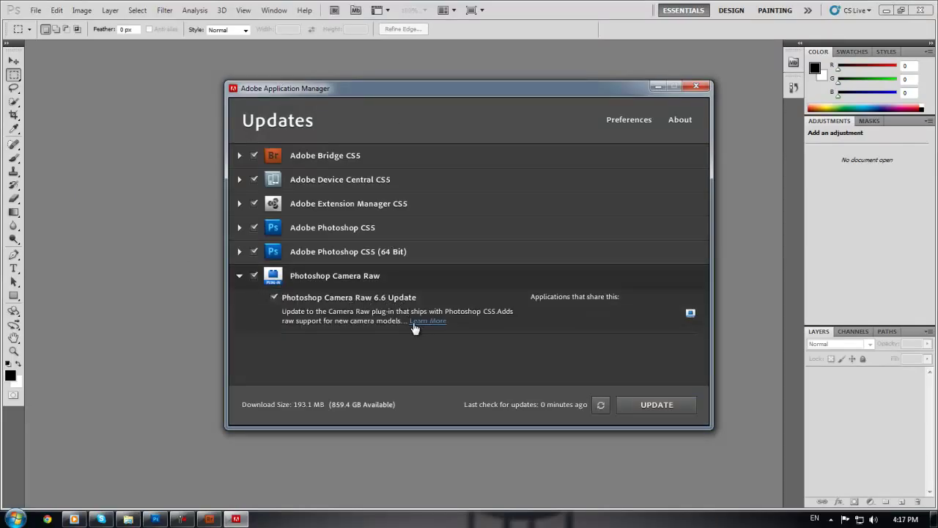
{"action": "left_click", "coordinate": [415, 321]}
Scroll the Adobe product updates page to find the Camera Raw 6.6 Update listing.
{"action": "scroll", "coordinate": [250, 278], "scroll_direction": "down", "scroll_amount": 20}
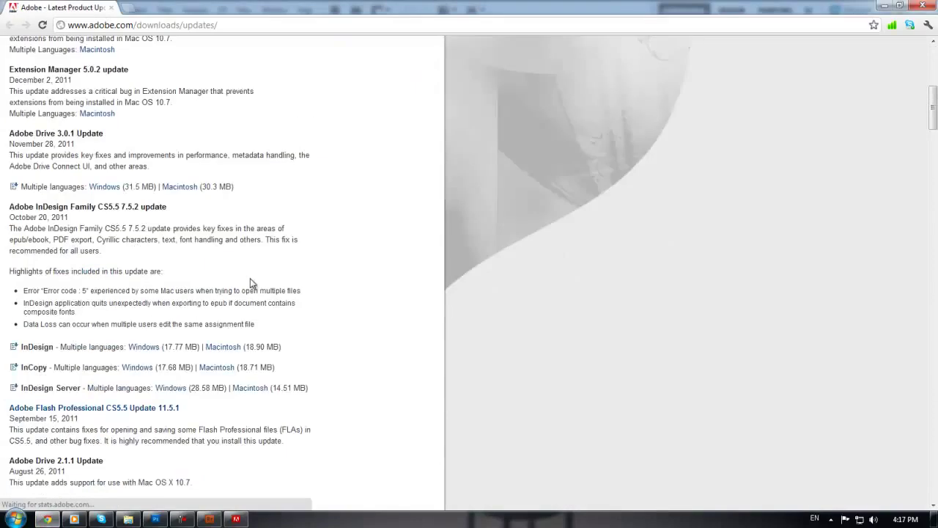
{"action": "scroll", "coordinate": [247, 286], "scroll_direction": "up", "scroll_amount": 20}
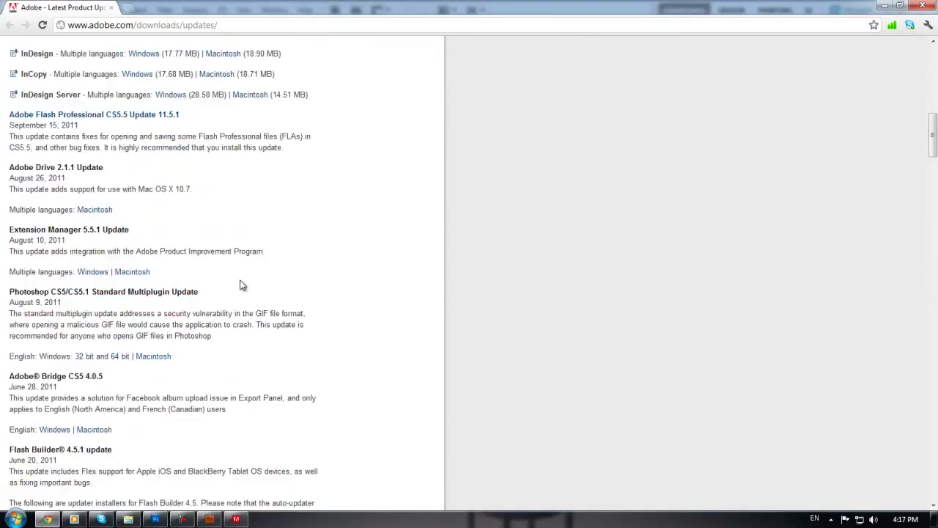
{"action": "scroll", "coordinate": [223, 196], "scroll_direction": "down", "scroll_amount": 15}
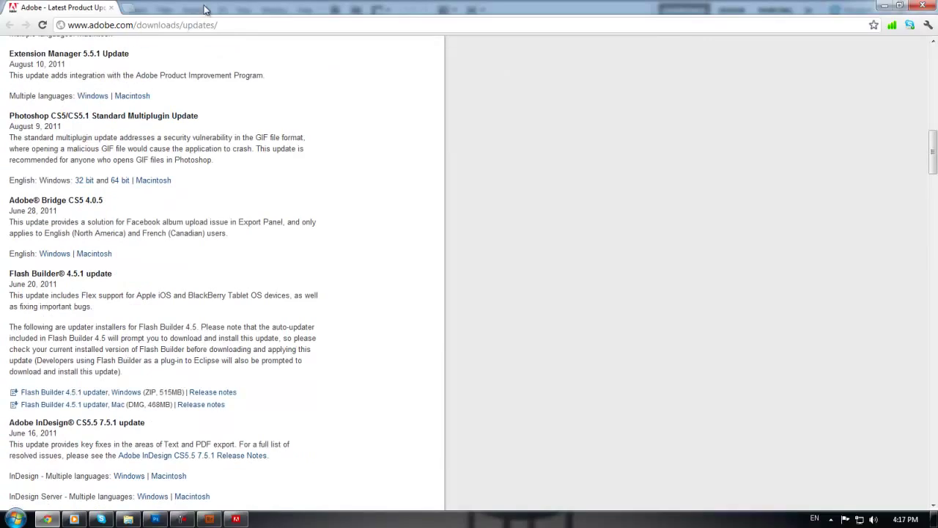
{"action": "scroll", "coordinate": [182, 137], "scroll_direction": "up", "scroll_amount": 5}
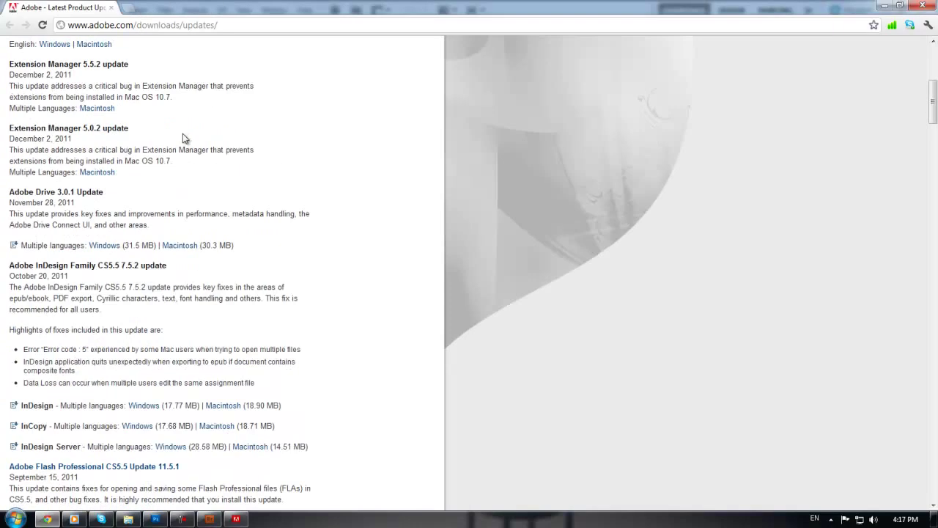
{"action": "scroll", "coordinate": [183, 134], "scroll_direction": "up", "scroll_amount": 5}
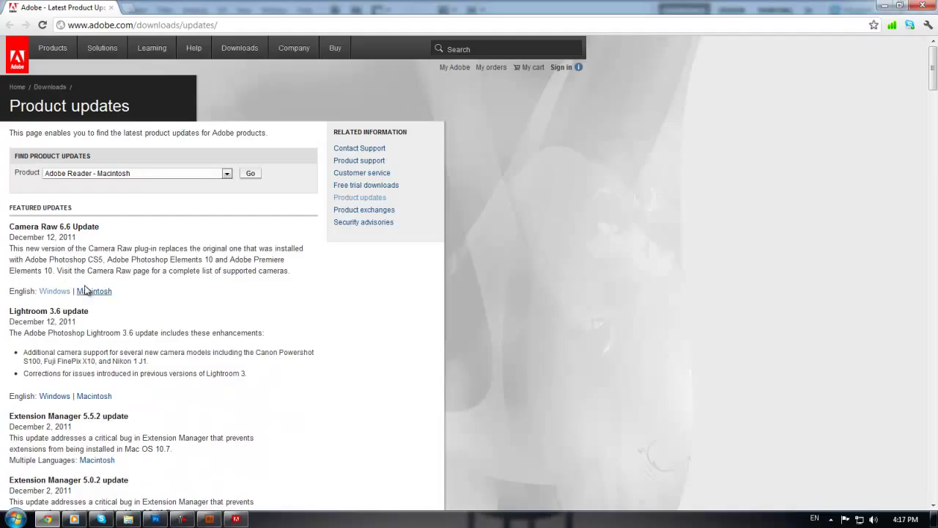
Load the Adobe Reader - Windows downloads from the Product dropdown.
{"action": "left_click", "coordinate": [227, 173]}
{"action": "left_click", "coordinate": [209, 192]}
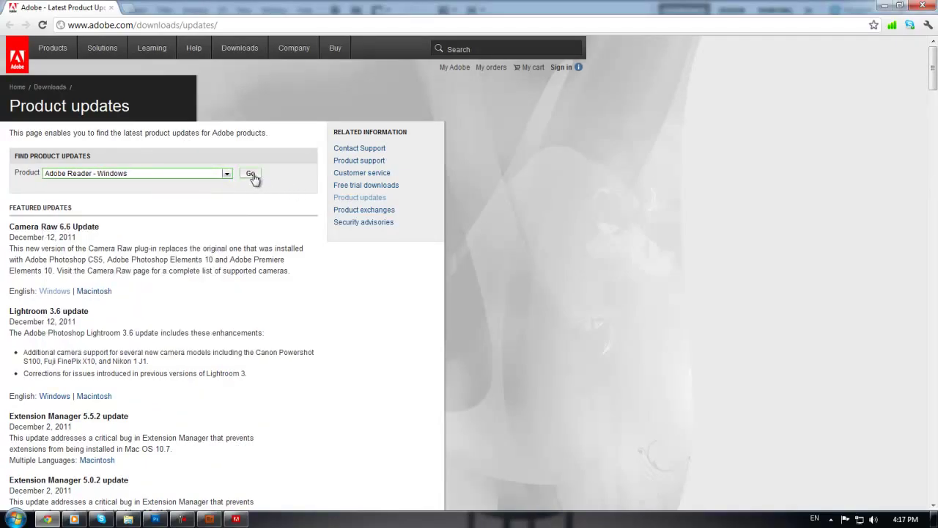
{"action": "left_click", "coordinate": [252, 177]}
{"action": "scroll", "coordinate": [243, 256], "scroll_direction": "down", "scroll_amount": 10}
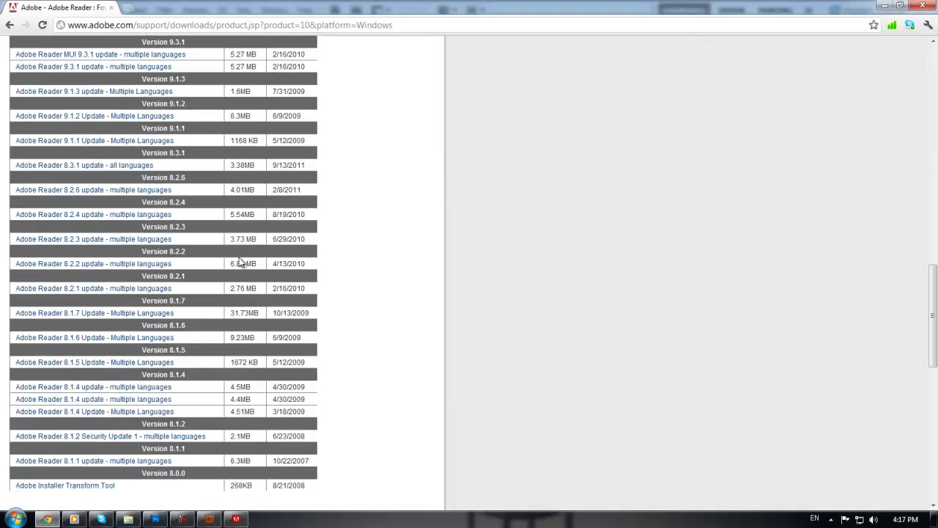
{"action": "scroll", "coordinate": [241, 262], "scroll_direction": "up", "scroll_amount": 10}
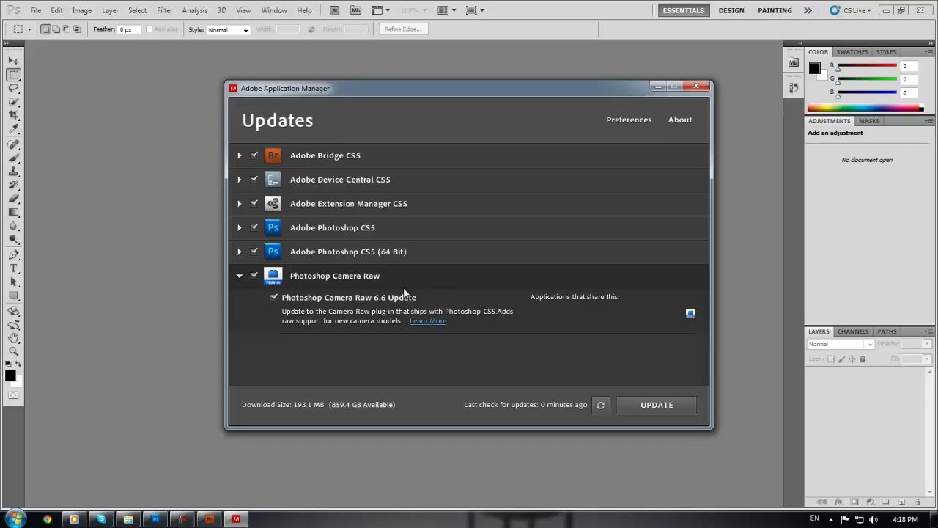
Review the Adobe Bridge CS5 update details, then install all checked updates including Camera Raw 6.6.
{"action": "left_click", "coordinate": [239, 156]}
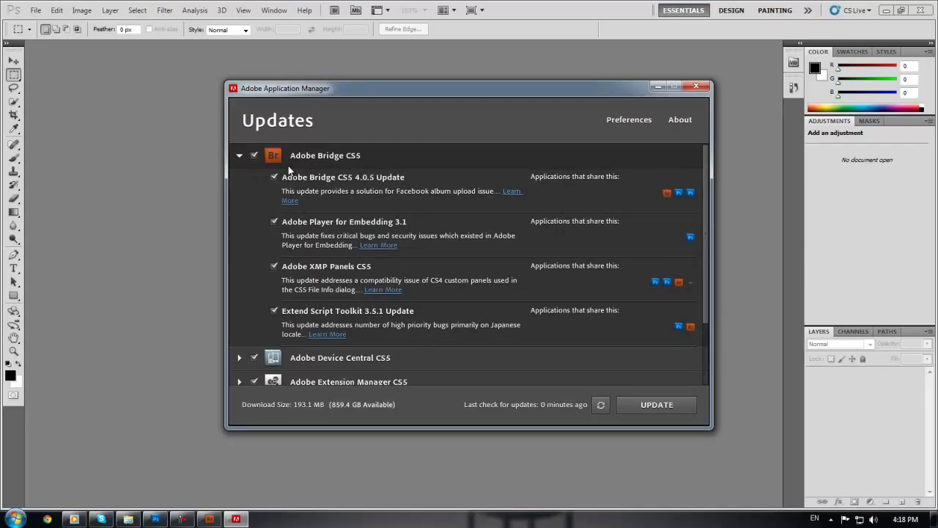
{"action": "left_click", "coordinate": [240, 156]}
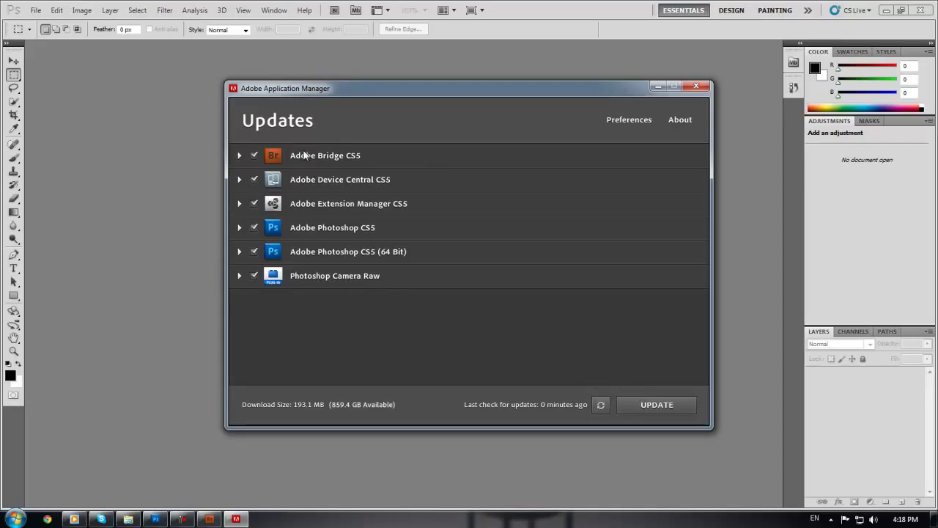
{"action": "left_click", "coordinate": [646, 401]}
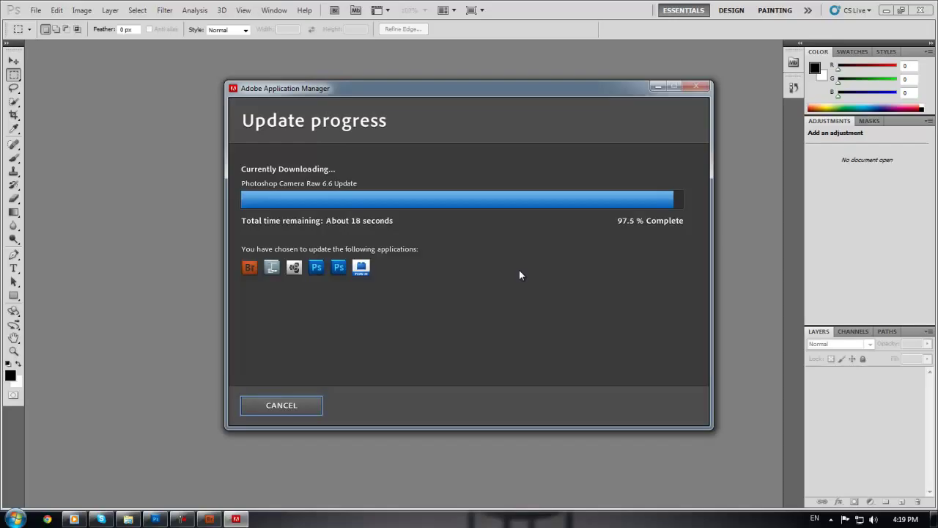
Start Task Manager on its Performance page and enlarge the window wider and taller.
{"action": "right_click", "coordinate": [410, 519]}
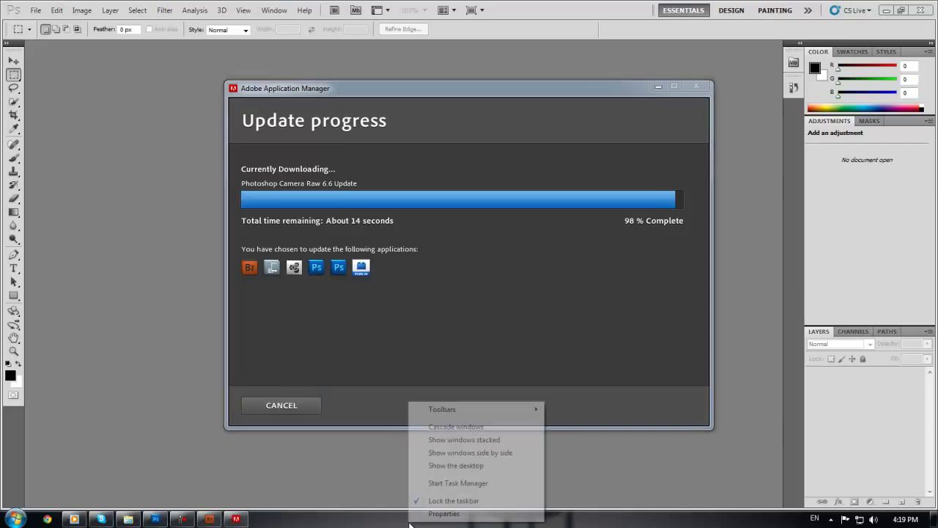
{"action": "left_click", "coordinate": [449, 483]}
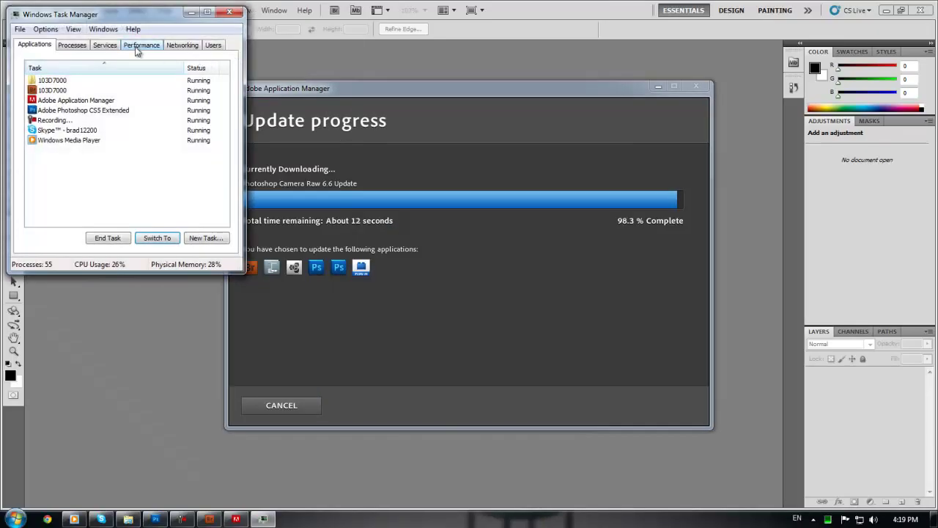
{"action": "left_click", "coordinate": [139, 46]}
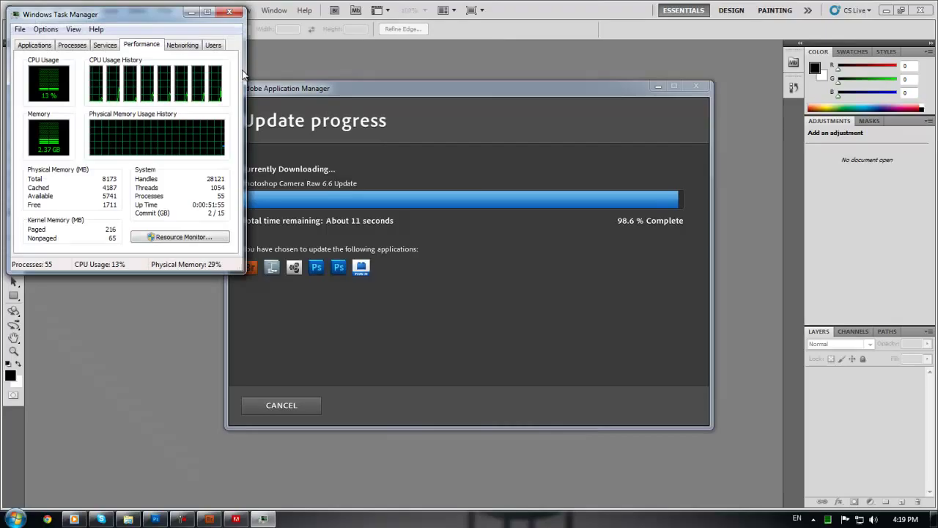
{"action": "left_click_drag", "start_coordinate": [244, 76], "coordinate": [689, 89]}
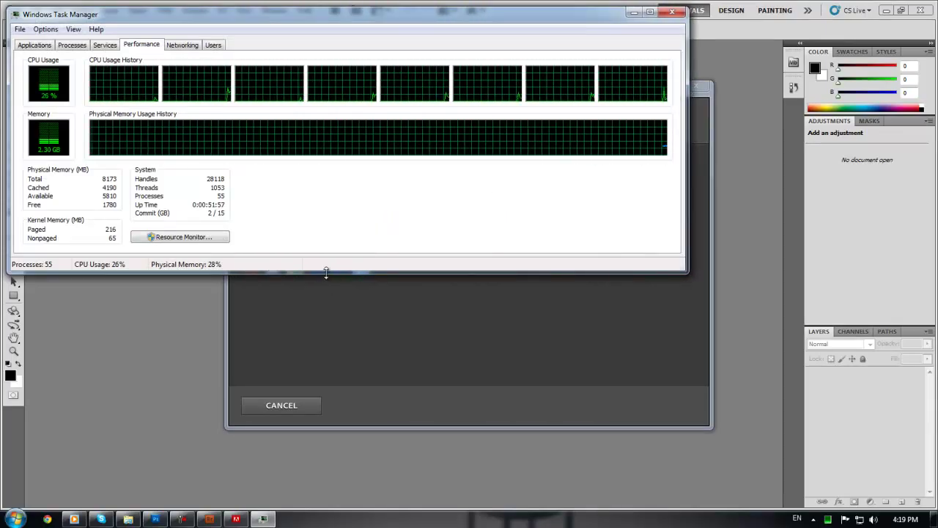
{"action": "left_click_drag", "start_coordinate": [327, 271], "coordinate": [331, 452]}
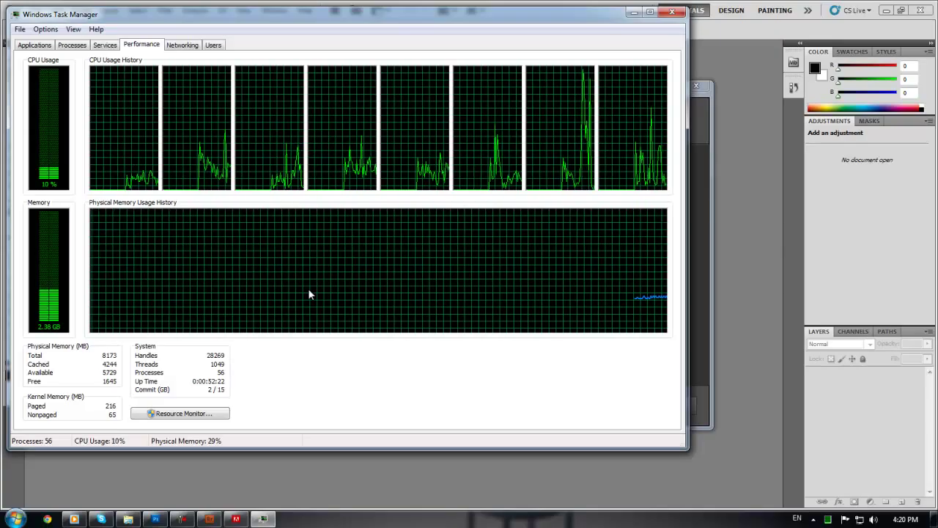
Close Task Manager and Adobe Bridge, then continue the paused update install to completion.
{"action": "left_click", "coordinate": [670, 12]}
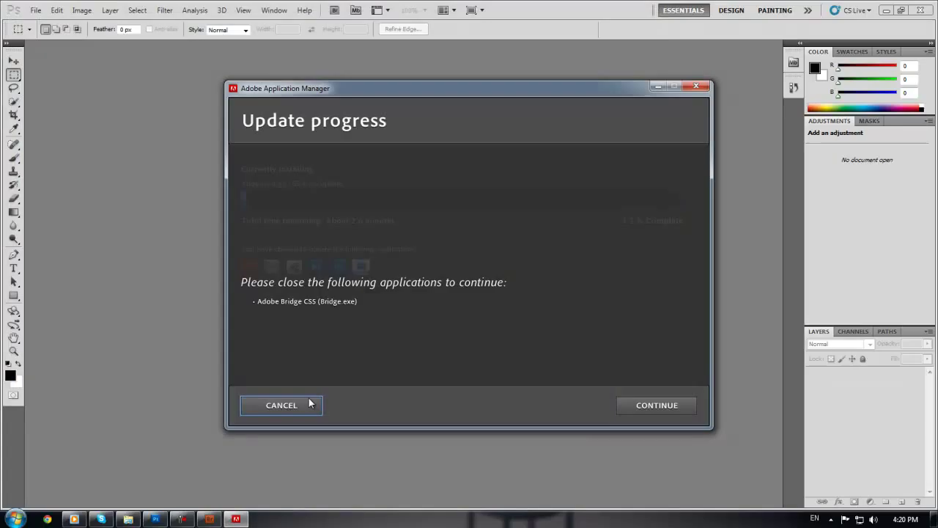
{"action": "right_click", "coordinate": [209, 518]}
{"action": "left_click", "coordinate": [188, 488]}
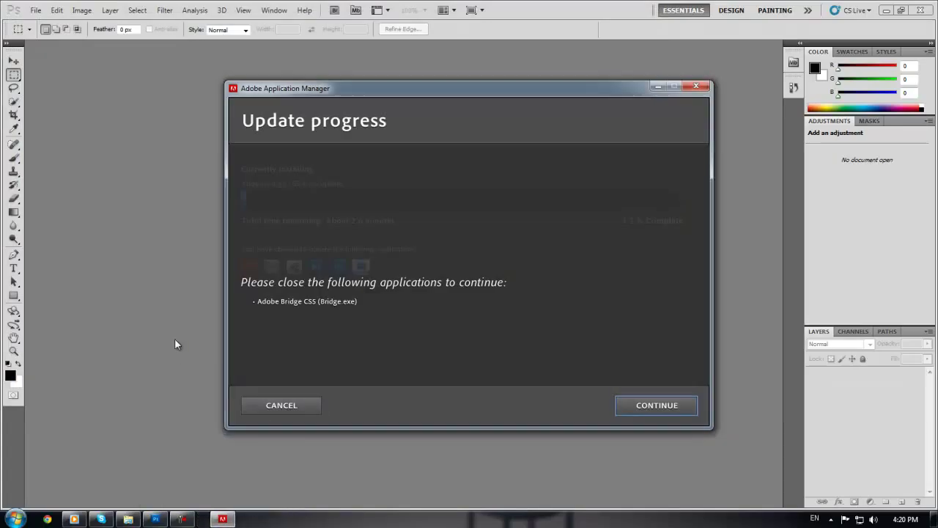
{"action": "left_click", "coordinate": [669, 406]}
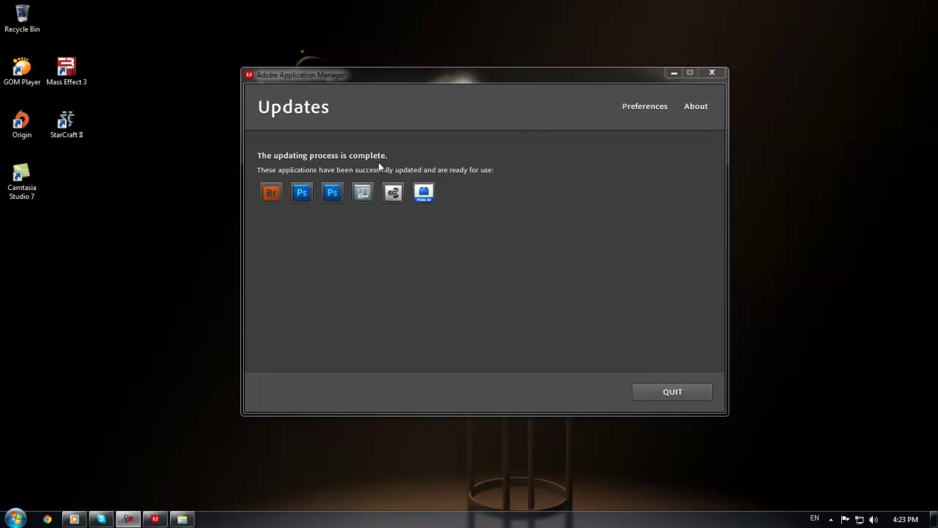
Quit the finished Adobe Application Manager.
{"action": "left_click", "coordinate": [711, 73]}
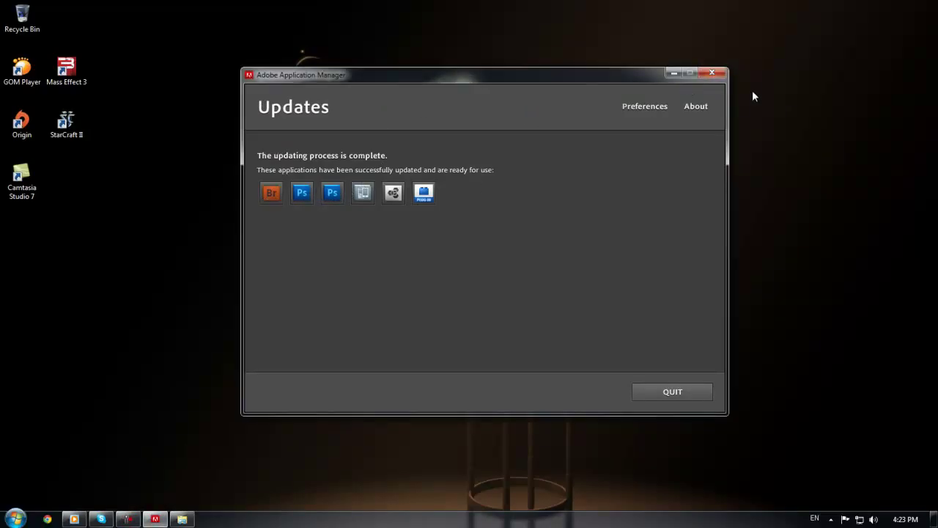
{"action": "left_click_drag", "start_coordinate": [242, 140], "coordinate": [513, 352]}
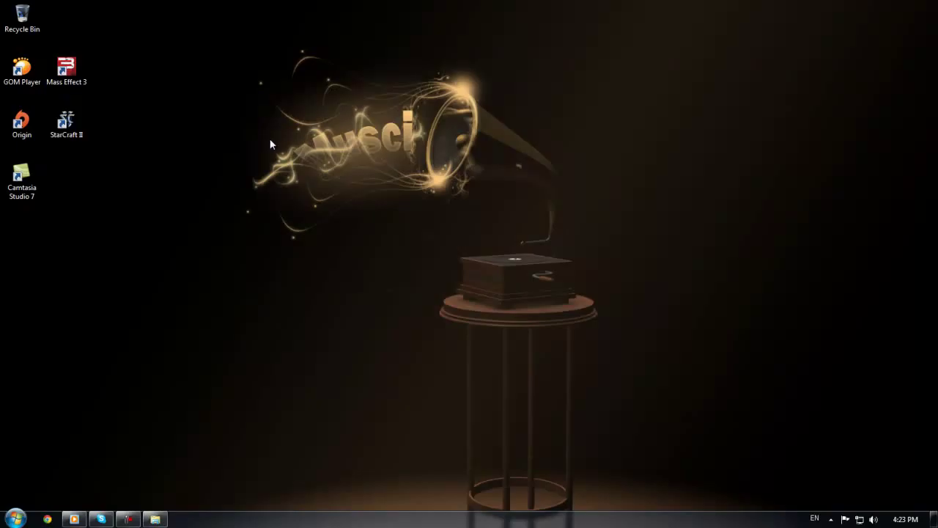
{"action": "left_click_drag", "start_coordinate": [393, 130], "coordinate": [493, 219]}
{"action": "left_click_drag", "start_coordinate": [291, 90], "coordinate": [619, 327]}
Launch Adobe Photoshop CS5 and bring the 103D7000 photo folder back into view.
{"action": "key", "text": "super"}
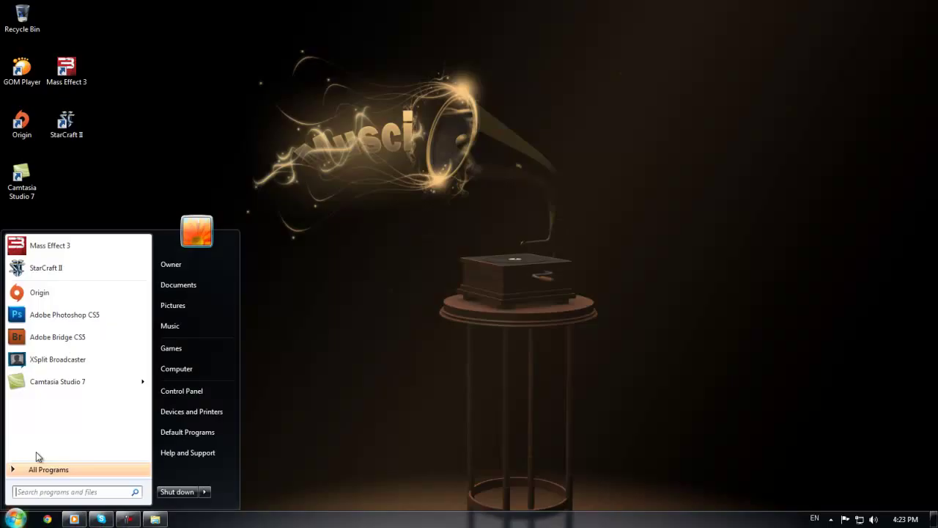
{"action": "left_click", "coordinate": [54, 317]}
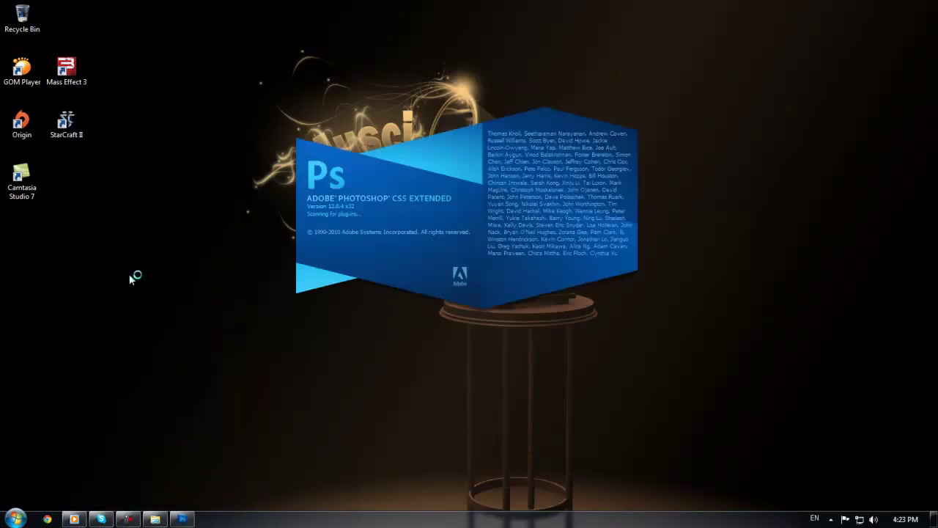
{"action": "left_click", "coordinate": [156, 519]}
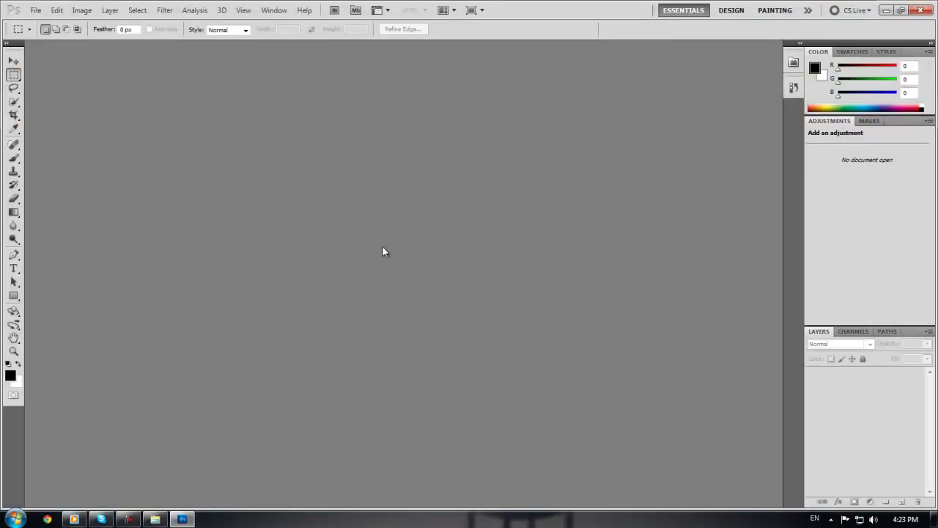
{"action": "left_click", "coordinate": [155, 519]}
{"action": "left_click", "coordinate": [308, 161]}
{"action": "left_click_drag", "start_coordinate": [307, 161], "coordinate": [93, 255]}
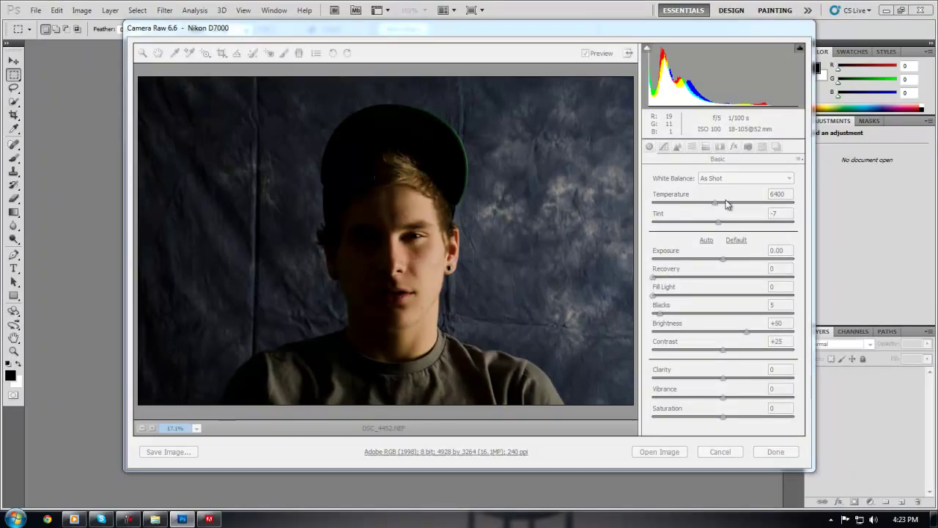
{"action": "left_click", "coordinate": [559, 214]}
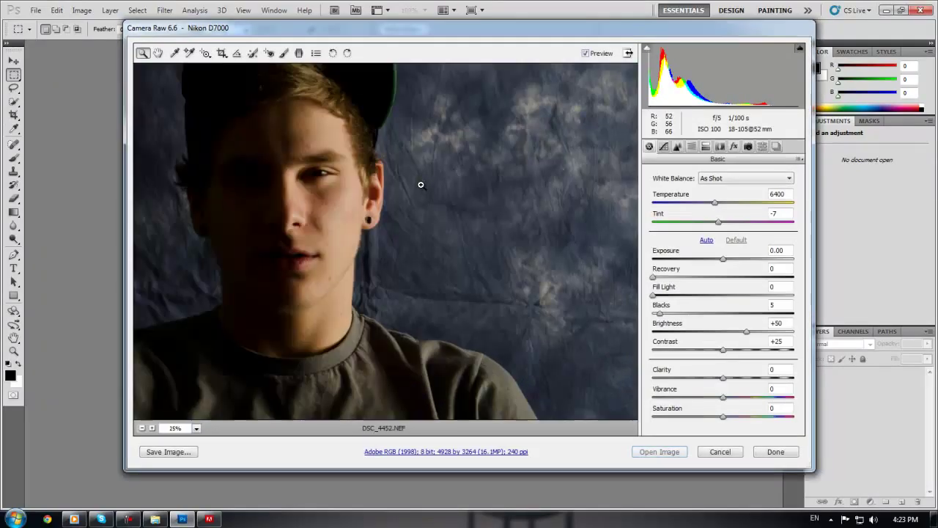
{"action": "left_click", "coordinate": [266, 266]}
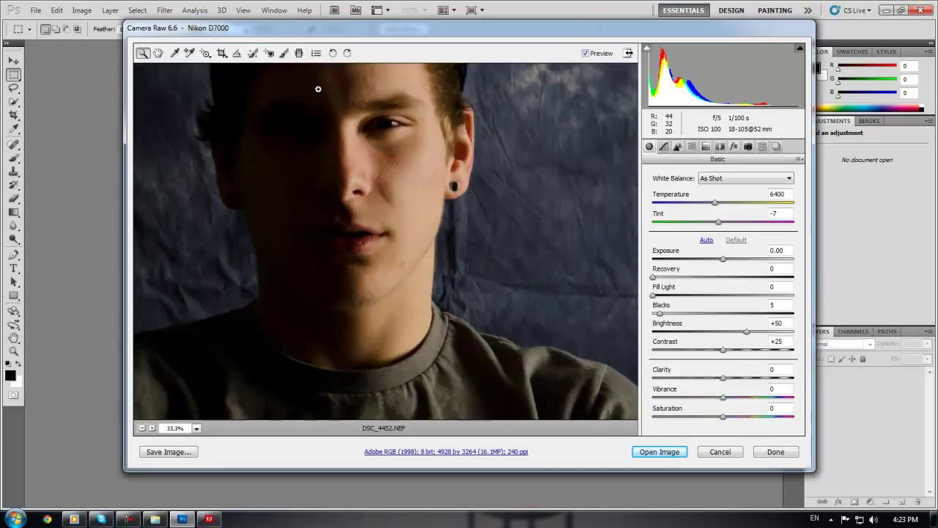
{"action": "right_click", "coordinate": [310, 165]}
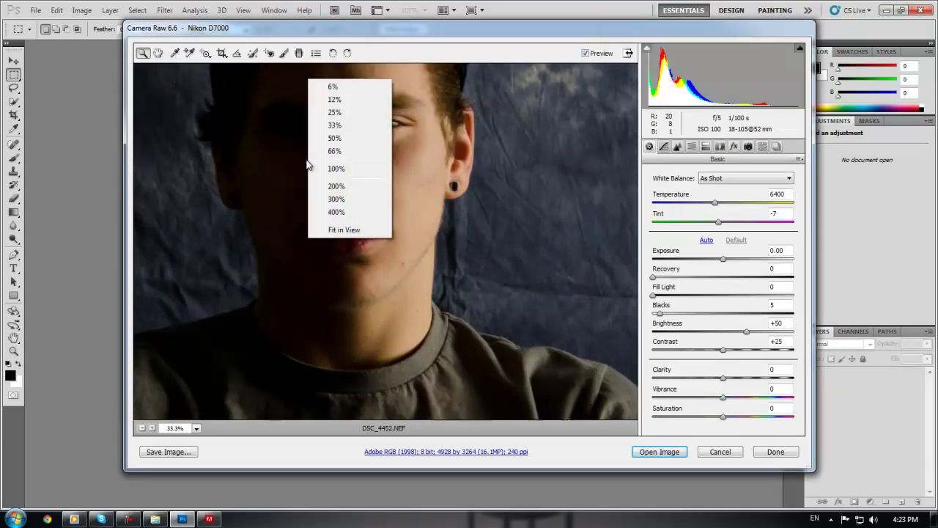
{"action": "left_click", "coordinate": [345, 229]}
{"action": "left_click_drag", "start_coordinate": [719, 208], "coordinate": [715, 260]}
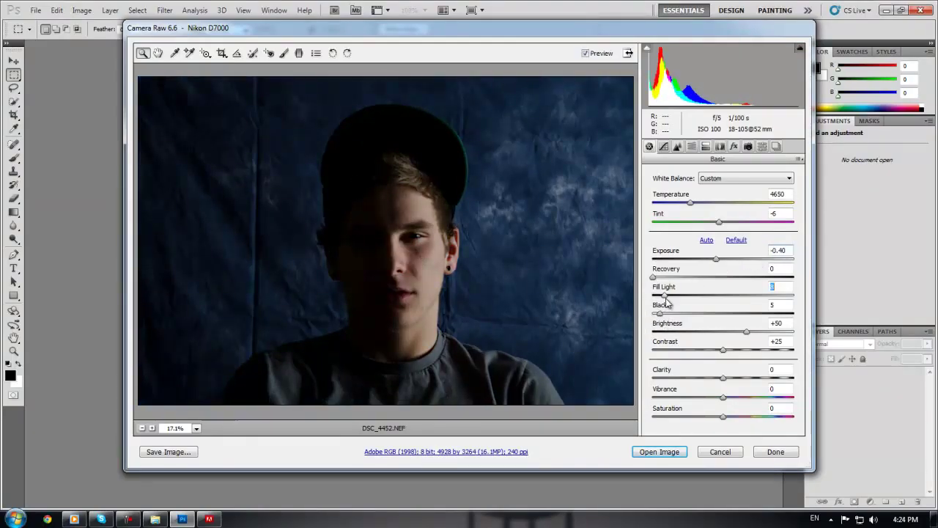
{"action": "left_click_drag", "start_coordinate": [712, 295], "coordinate": [759, 297]}
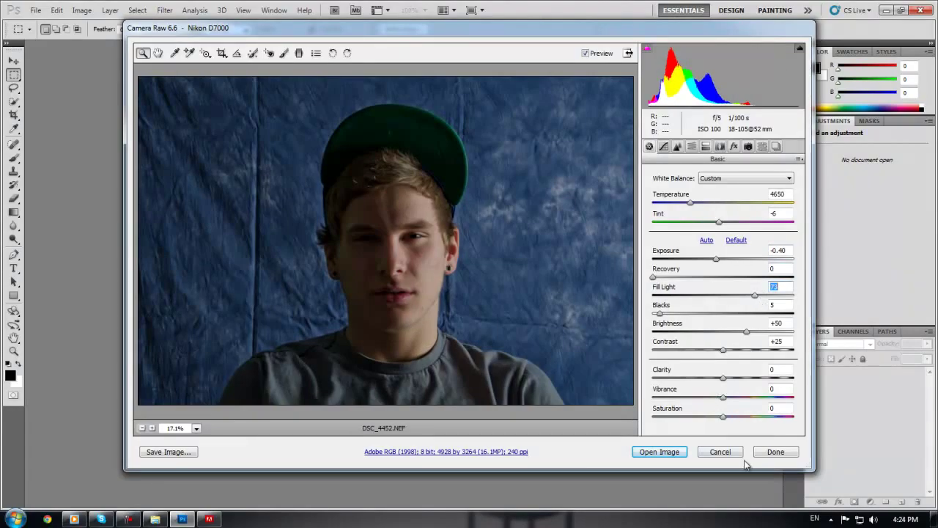
{"action": "left_click", "coordinate": [722, 451]}
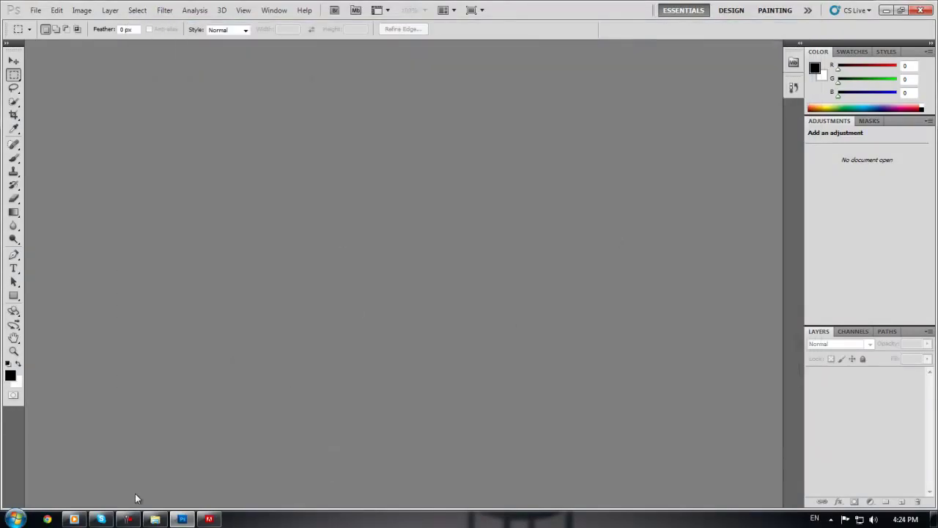
{"action": "left_click", "coordinate": [16, 518]}
Launch Bridge CS5 and preview the DSC_4456, DSC_4453, DSC_4498 and DSC_4500 thumbnails.
{"action": "left_click", "coordinate": [58, 343]}
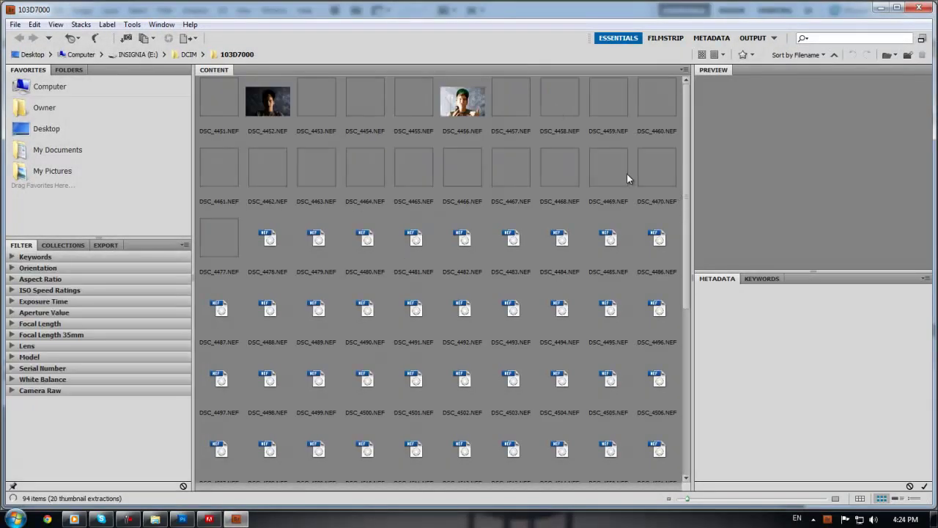
{"action": "left_click", "coordinate": [458, 99]}
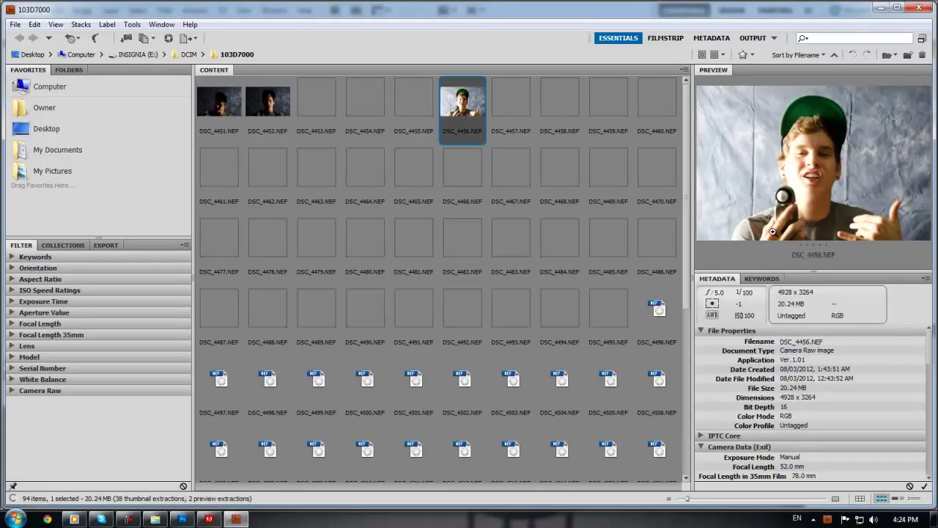
{"action": "left_click", "coordinate": [325, 110]}
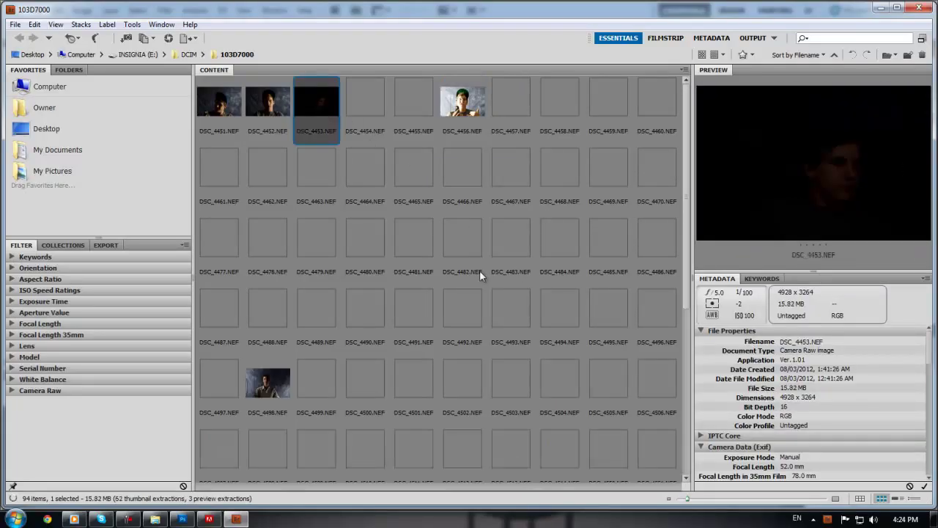
{"action": "left_click", "coordinate": [276, 384]}
{"action": "left_click", "coordinate": [385, 395]}
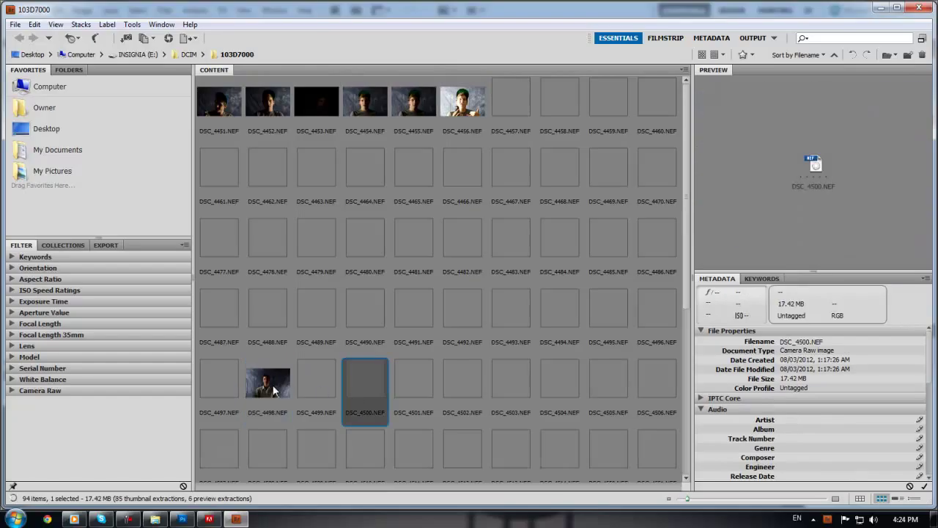
{"action": "left_click", "coordinate": [277, 390]}
{"action": "left_click", "coordinate": [375, 381]}
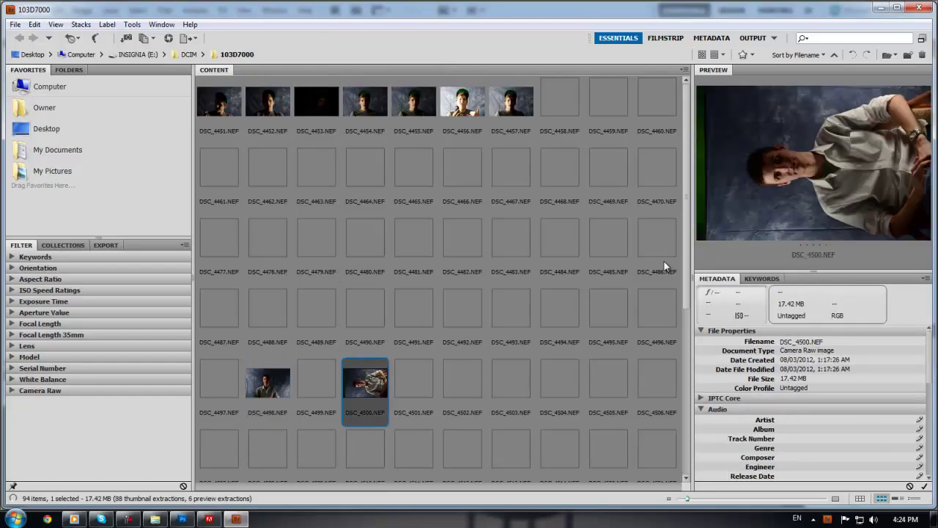
{"action": "left_click", "coordinate": [268, 375]}
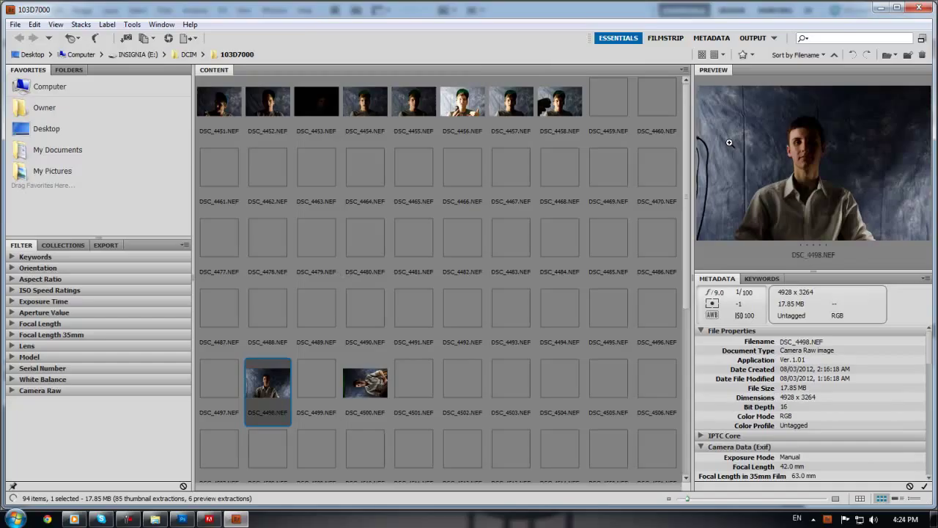
Magnify part of the DSC_4498 preview, close the loupe, then preview DSC_4469.
{"action": "left_click", "coordinate": [797, 122]}
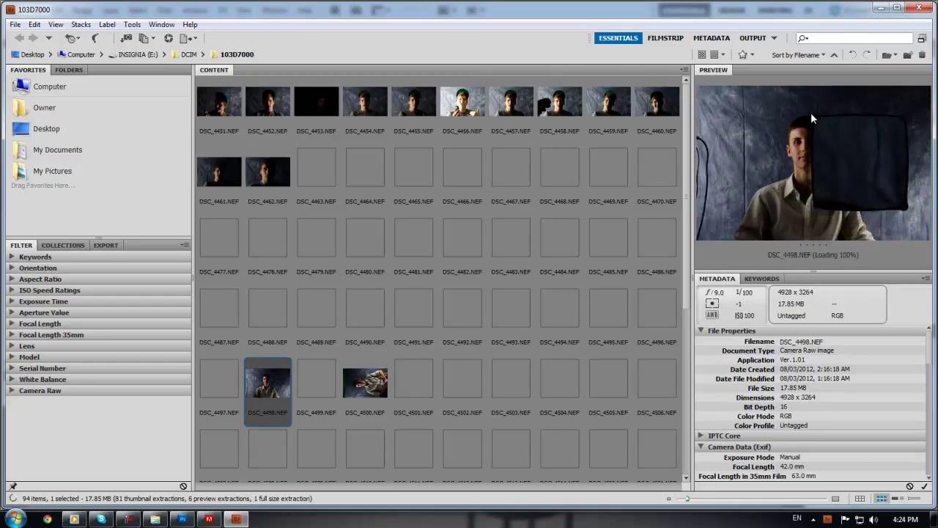
{"action": "left_click", "coordinate": [810, 122]}
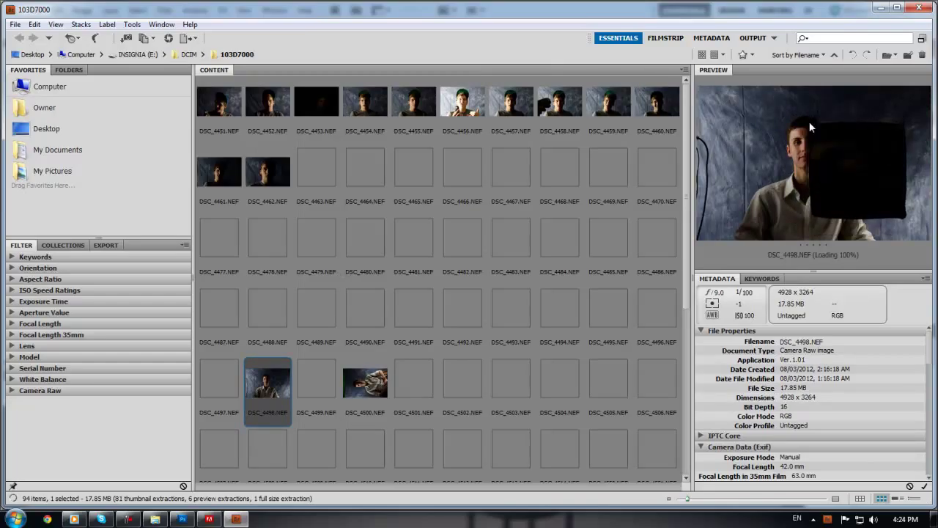
{"action": "left_click", "coordinate": [901, 214]}
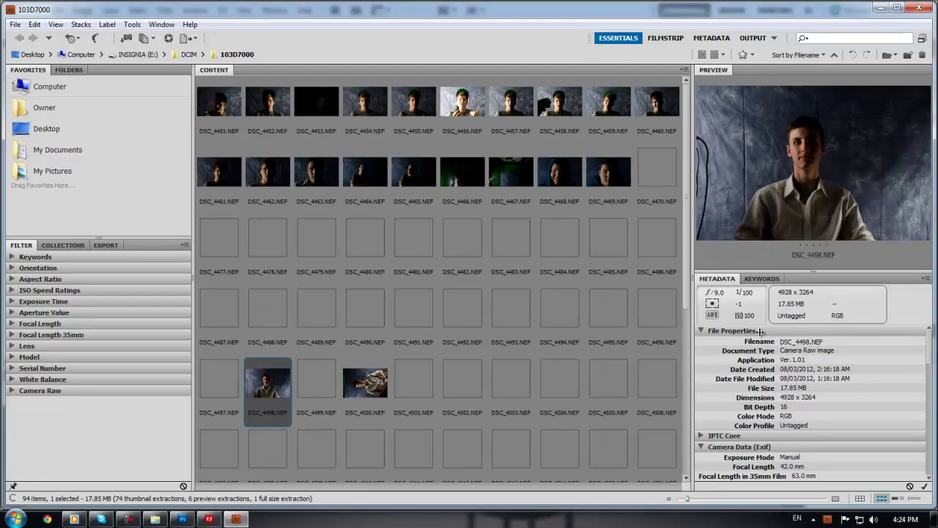
{"action": "left_click", "coordinate": [601, 172]}
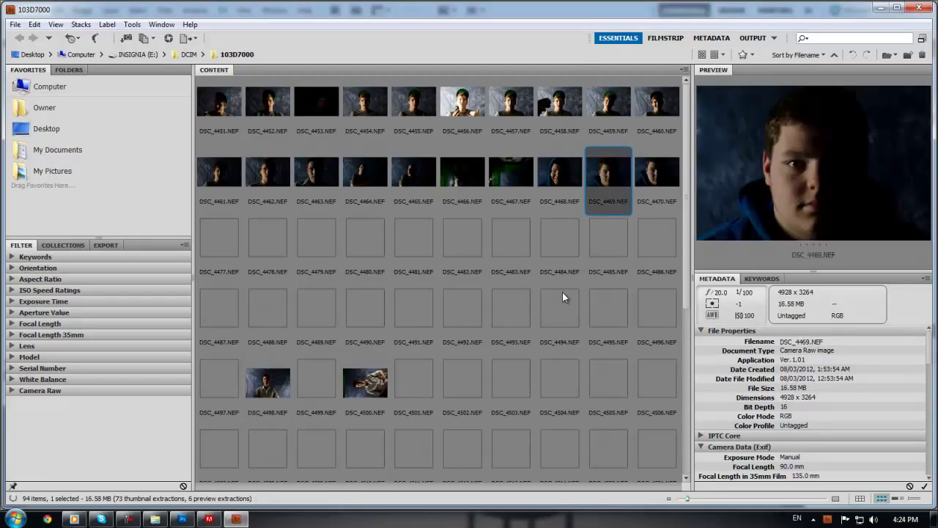